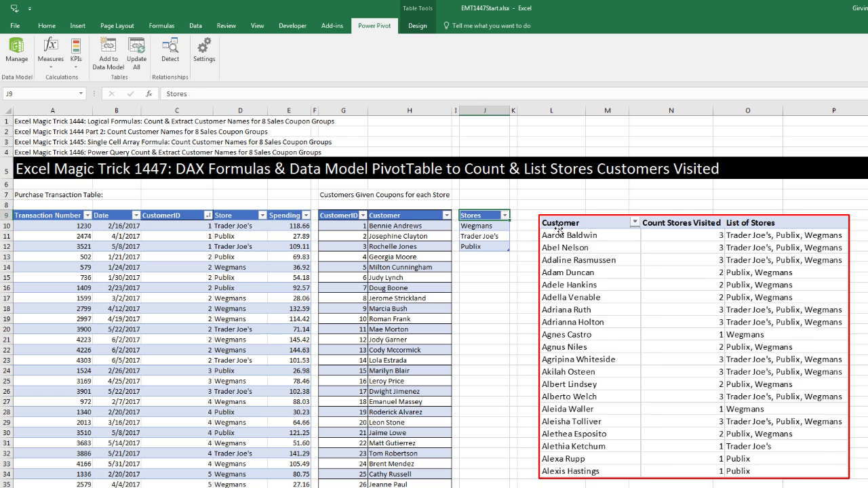
# Step: Move the example picture aside and review the data model diagram in Power Pivot
pyautogui.moveTo(565, 227); pyautogui.dragTo(867, 229)
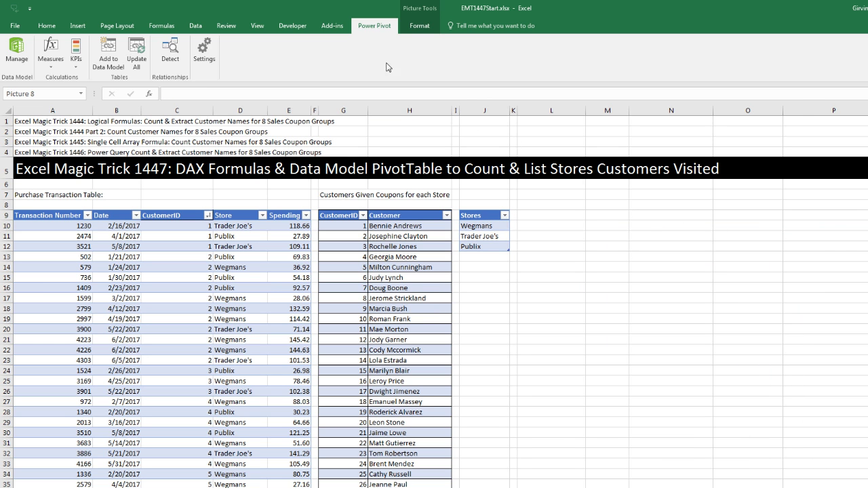
pyautogui.click(17, 52)
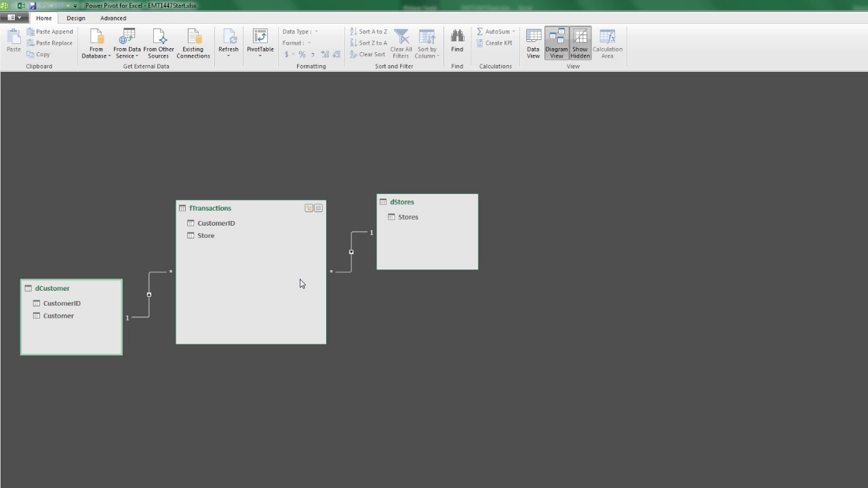
pyautogui.hotkey('alt', 'Tab')
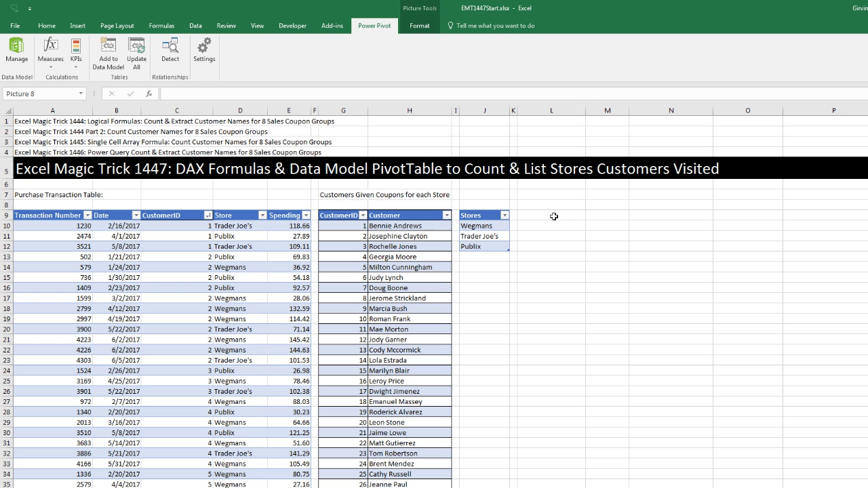
# Step: Create a PivotTable from the workbook's Data Model on the existing worksheet at L9
pyautogui.click(554, 215)
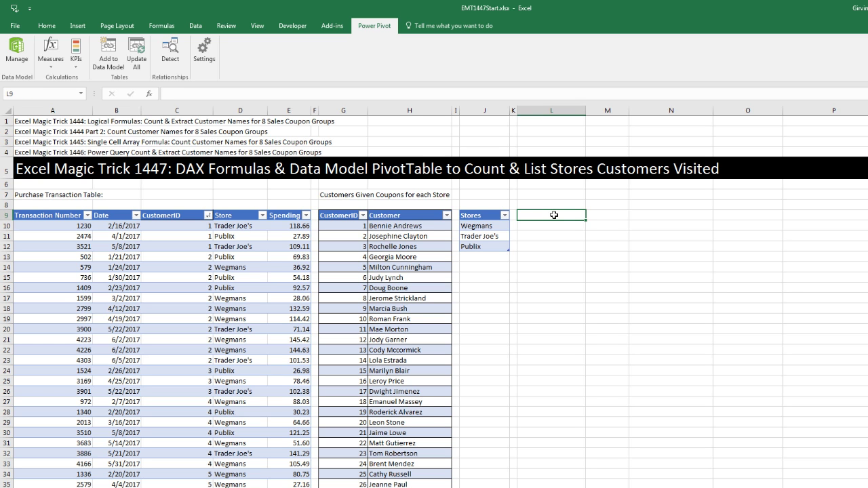
pyautogui.click(77, 26)
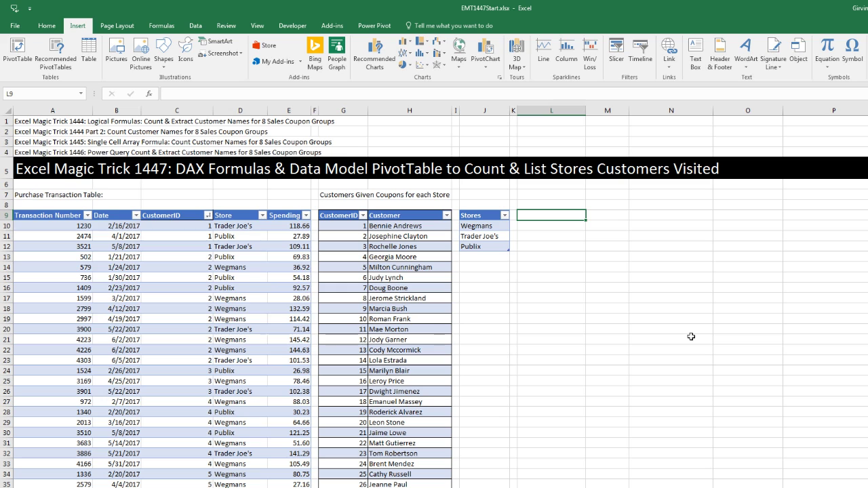
pyautogui.press('alt')
pyautogui.press('n')
pyautogui.press('v')
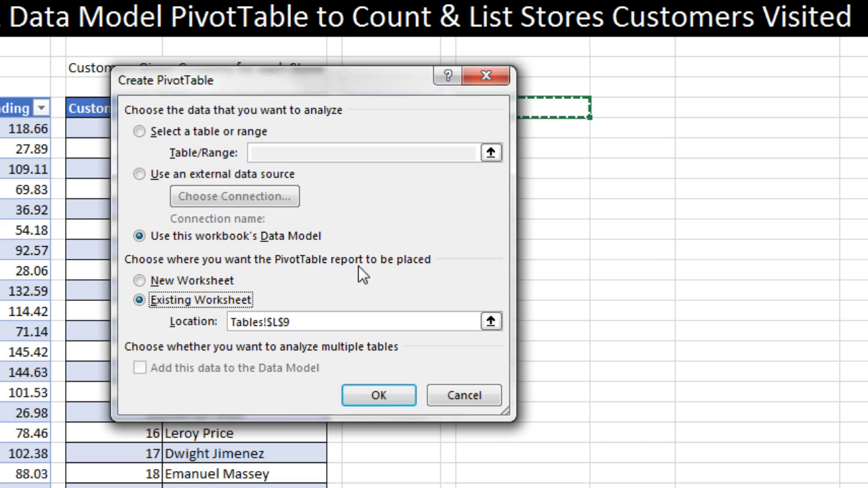
pyautogui.click(380, 399)
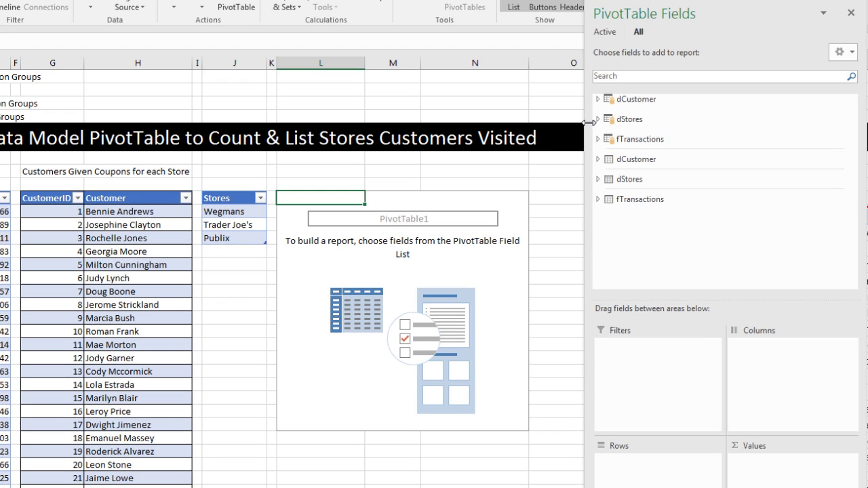
# Step: Put dCustomer's Customer field into Rows and expand the fTransactions table
pyautogui.click(598, 100)
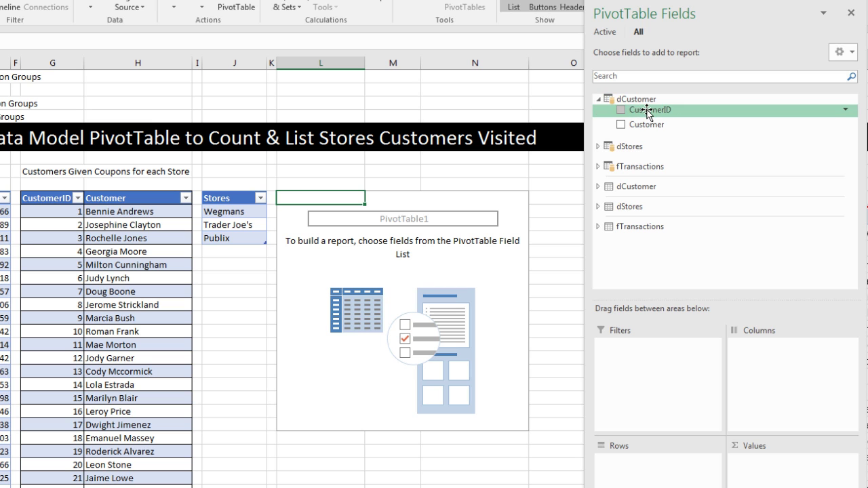
pyautogui.moveTo(648, 125); pyautogui.dragTo(632, 474)
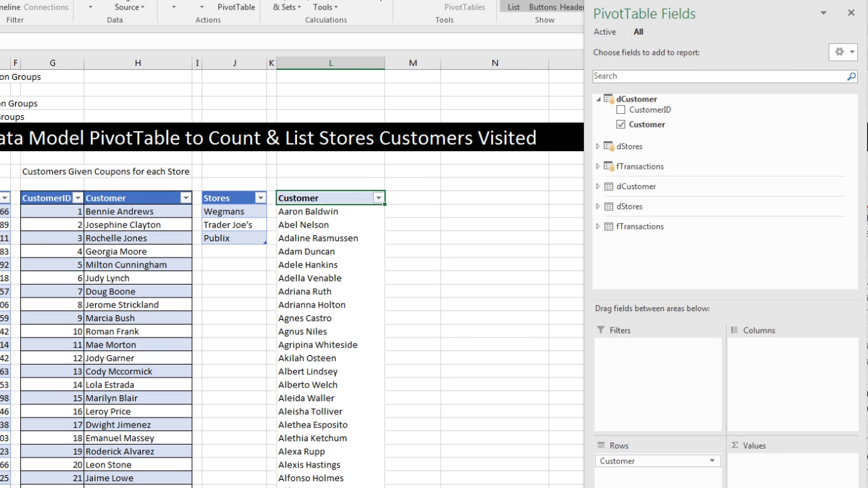
pyautogui.click(598, 166)
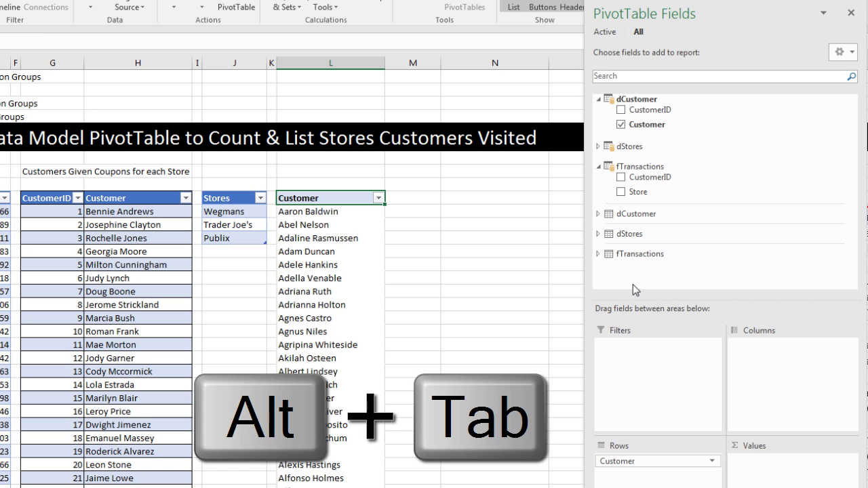
# Step: In Data View, add the measure Count Stores Visited:=DISTINCTCOUNT(fTransactions[Store])
pyautogui.hotkey('alt', 'Tab')
pyautogui.click(656, 59)
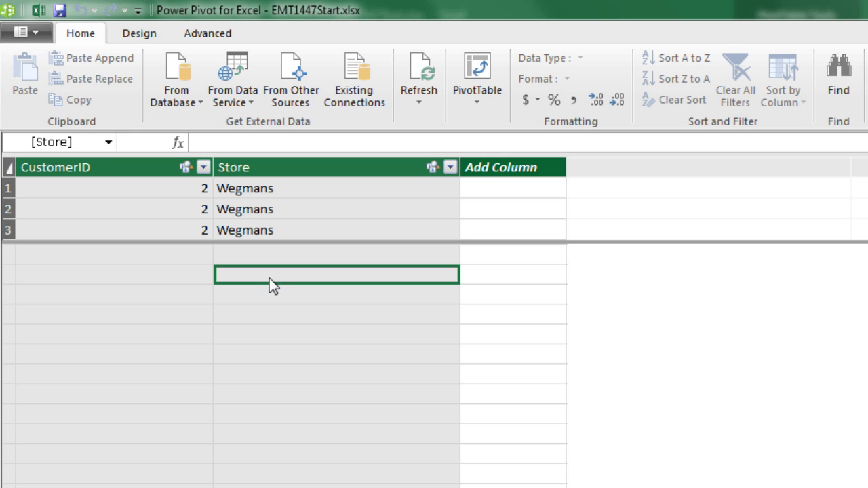
pyautogui.write('Count')
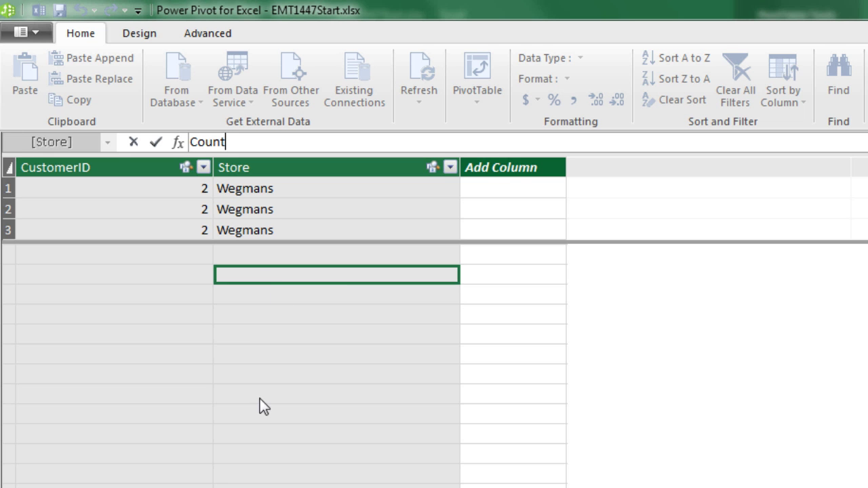
pyautogui.write(' Stores Visit')
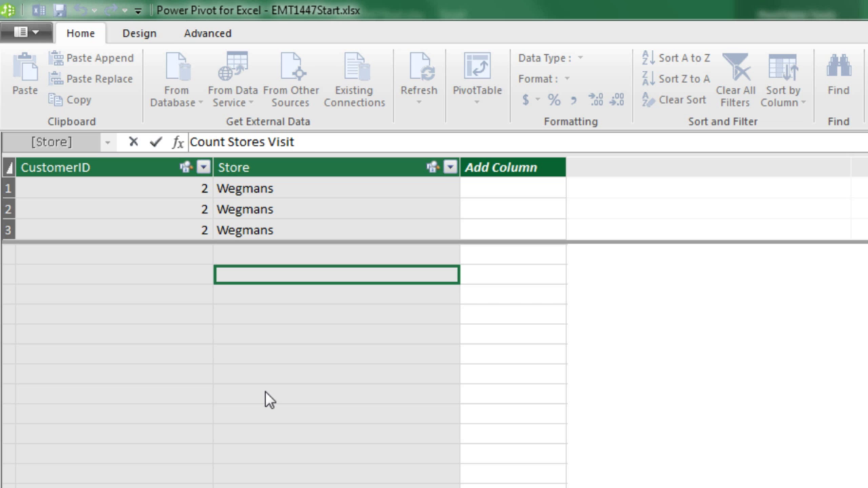
pyautogui.write('ed:=')
pyautogui.write('di')
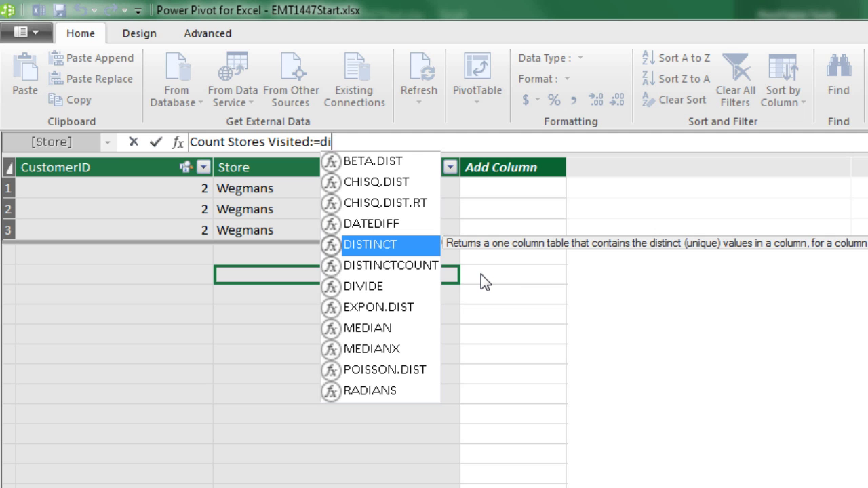
pyautogui.press('Down')
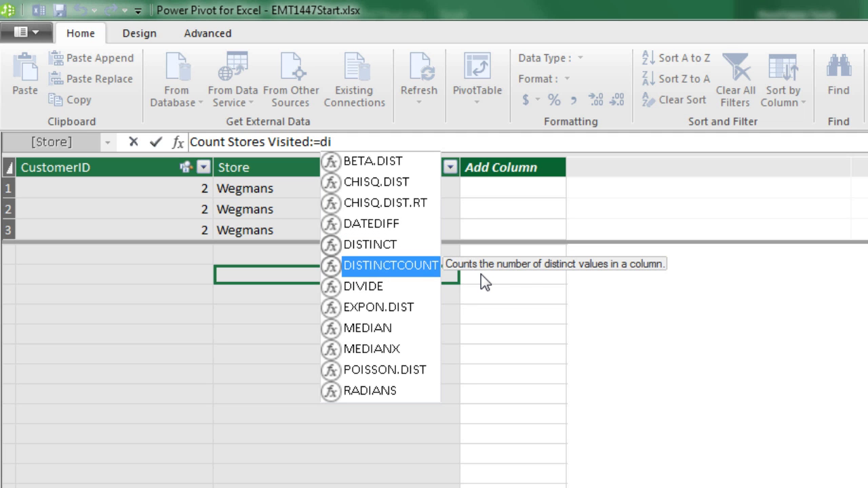
pyautogui.press('Tab')
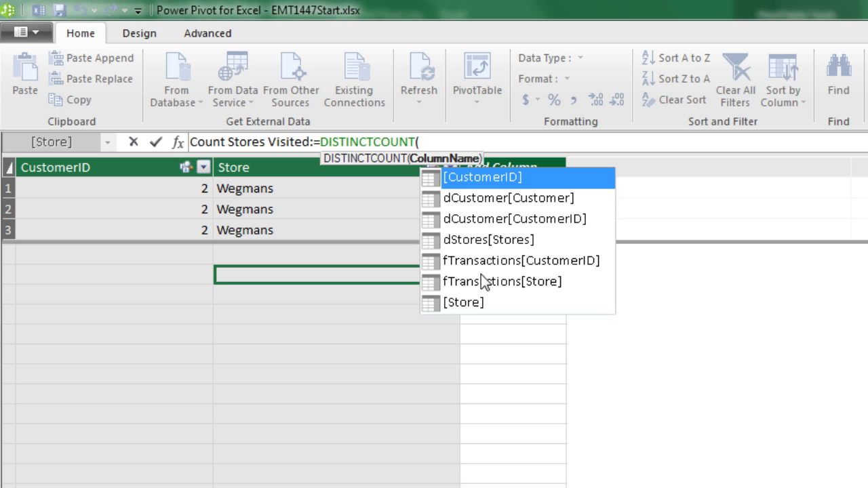
pyautogui.write('ft')
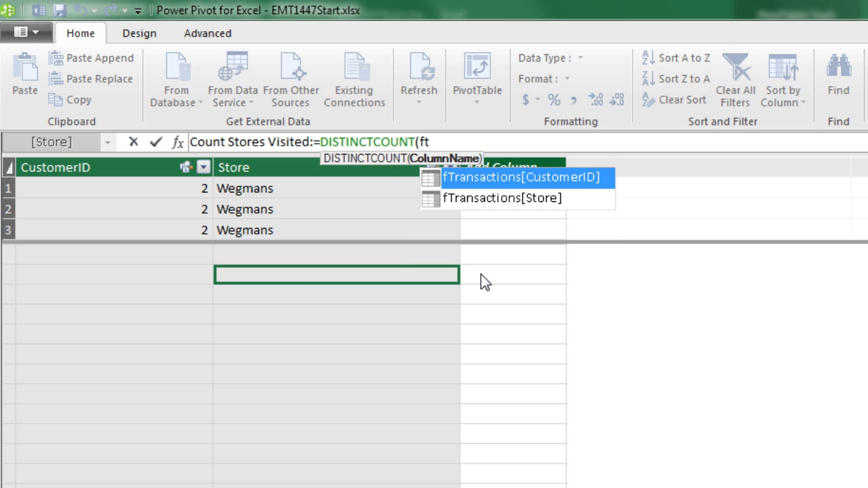
pyautogui.press('Down')
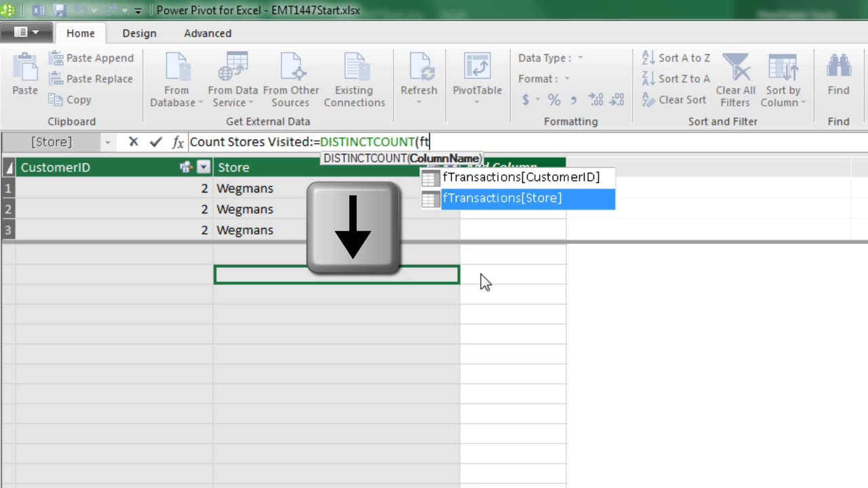
pyautogui.press('Tab')
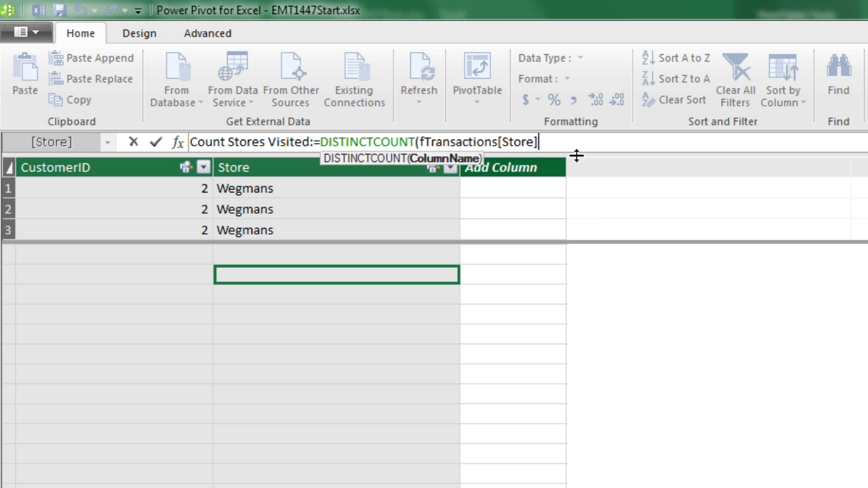
pyautogui.write(')')
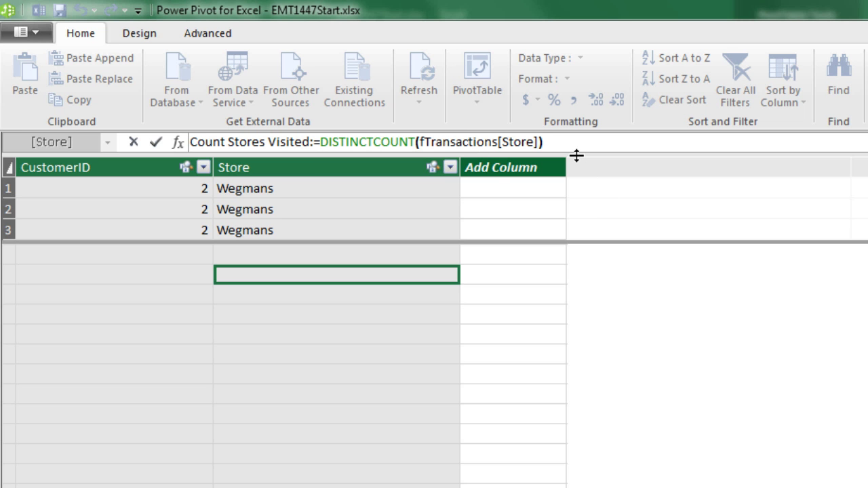
pyautogui.press('Return')
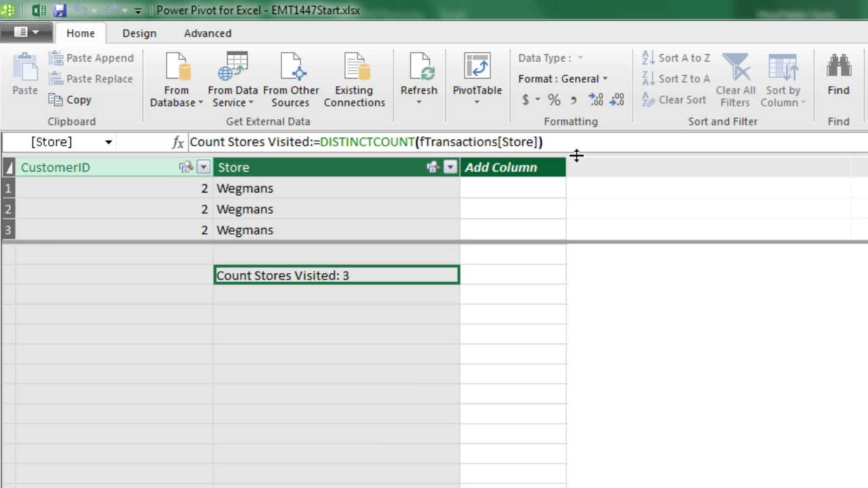
# Step: Add the Count Stores Visited measure to the PivotTable Values area
pyautogui.hotkey('alt', 'Tab')
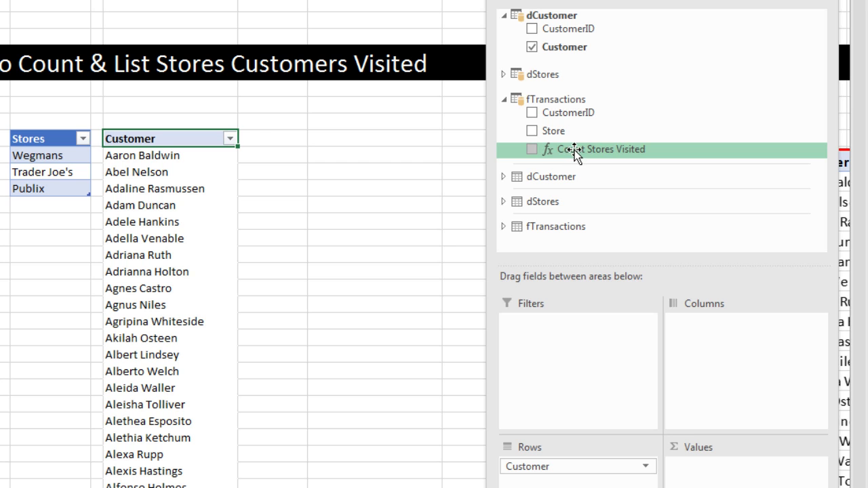
pyautogui.moveTo(574, 150); pyautogui.dragTo(688, 468)
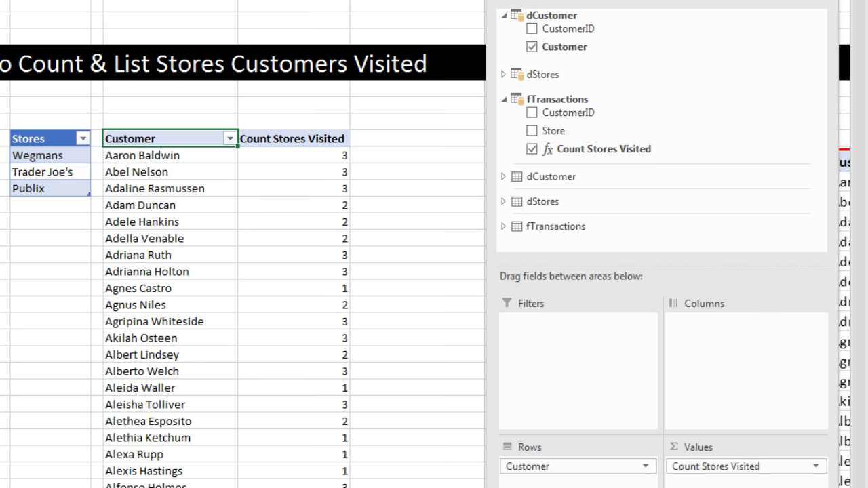
pyautogui.hscroll(3, 233, 210)
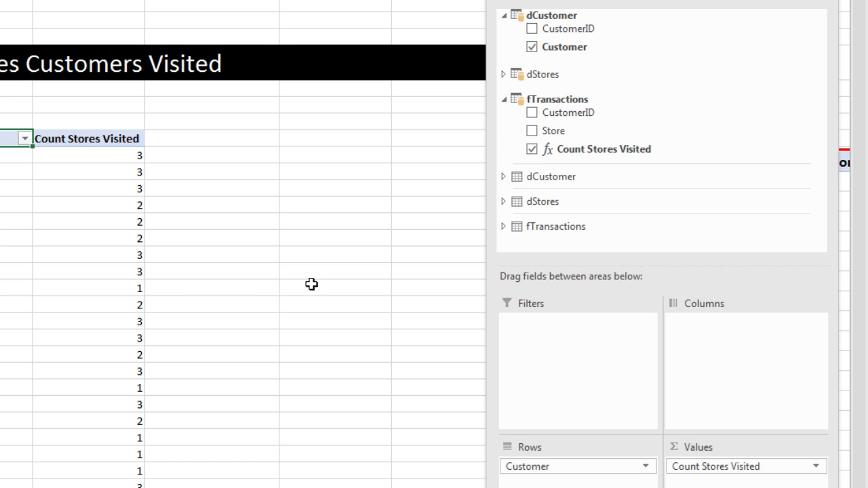
pyautogui.hotkey('alt', 'Tab')
# Step: Start the List of Stores measure as CONCATENATEX(VALUES(fTransactions[Store])
pyautogui.click(416, 347)
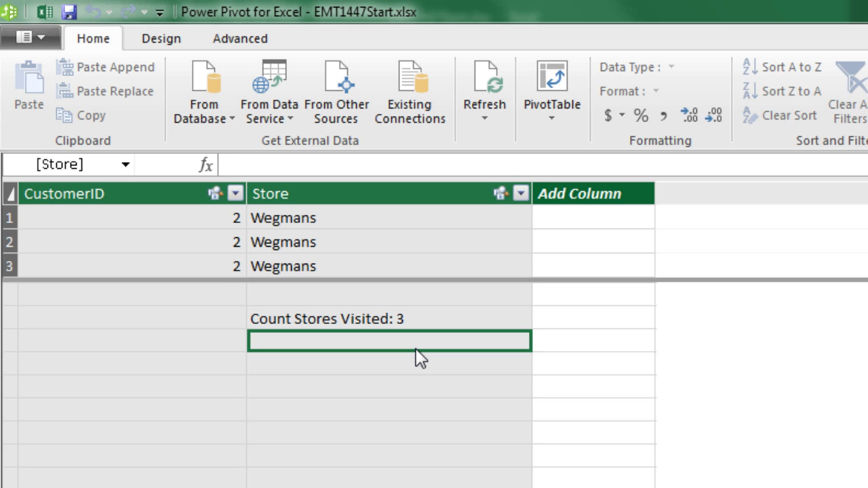
pyautogui.write('List of Stor')
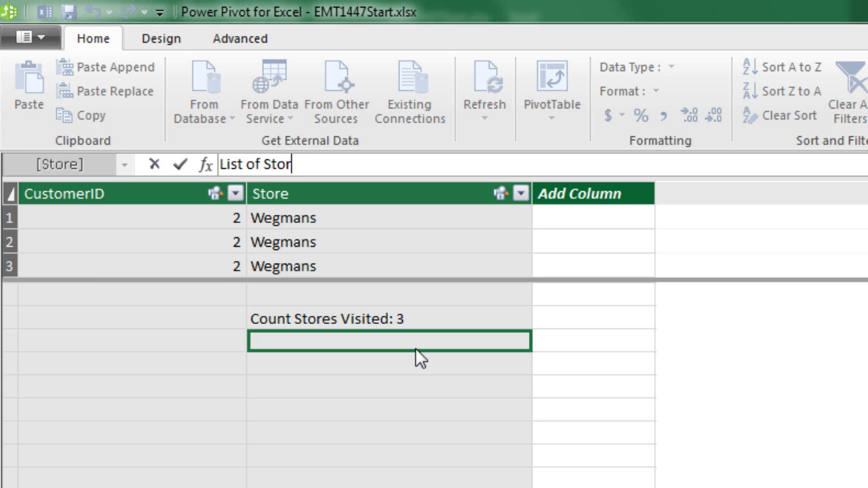
pyautogui.write('es:=con')
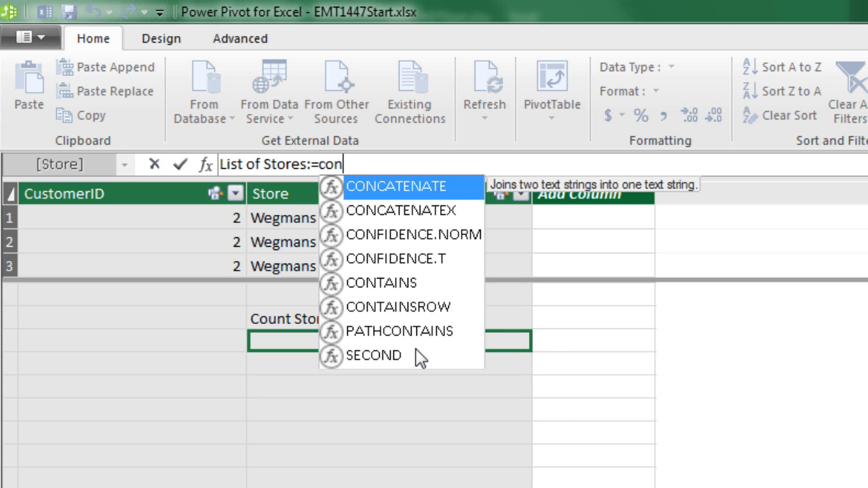
pyautogui.press('Down')
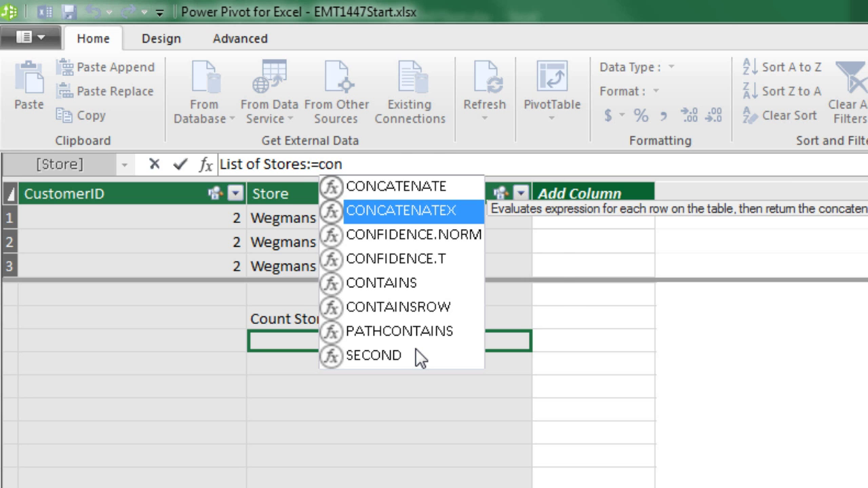
pyautogui.press('Tab')
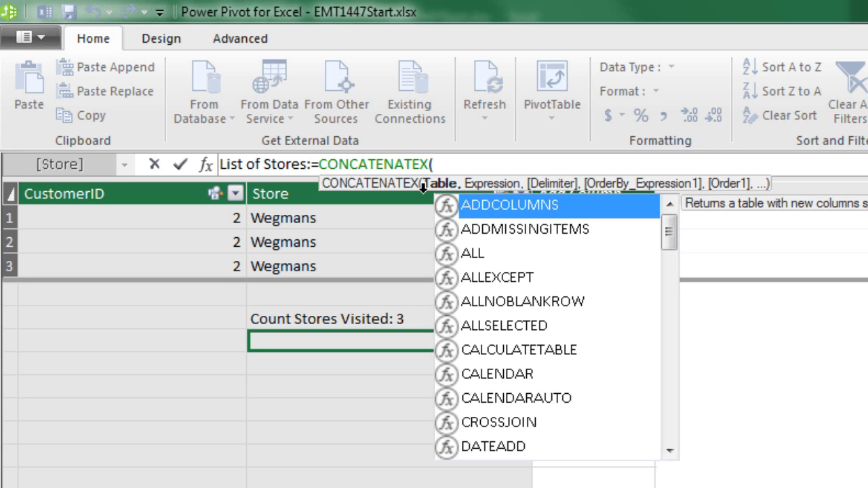
pyautogui.click(459, 169)
pyautogui.write('values')
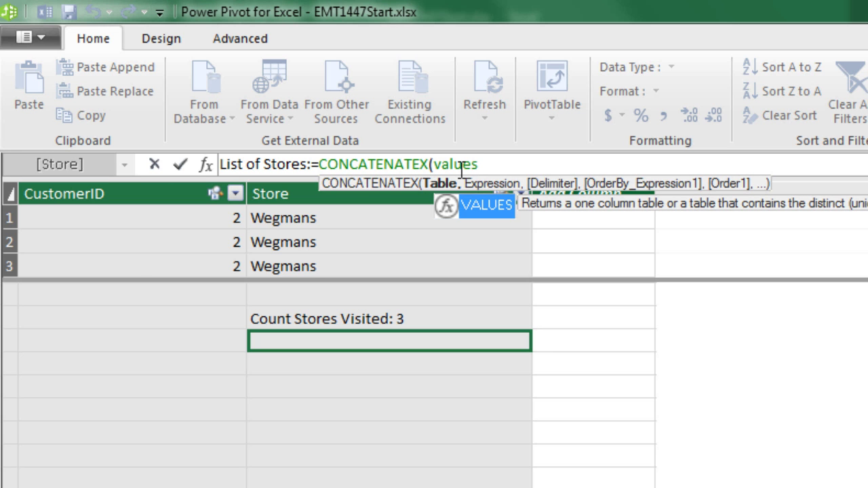
pyautogui.press('Tab')
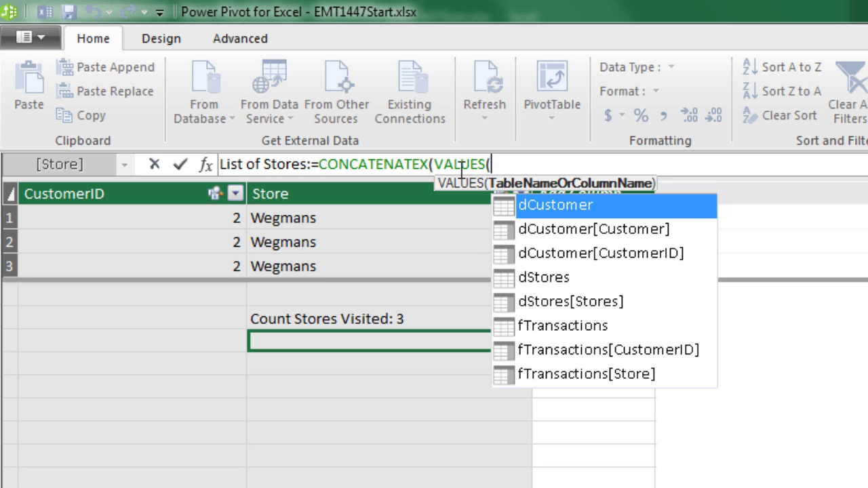
pyautogui.write('ft')
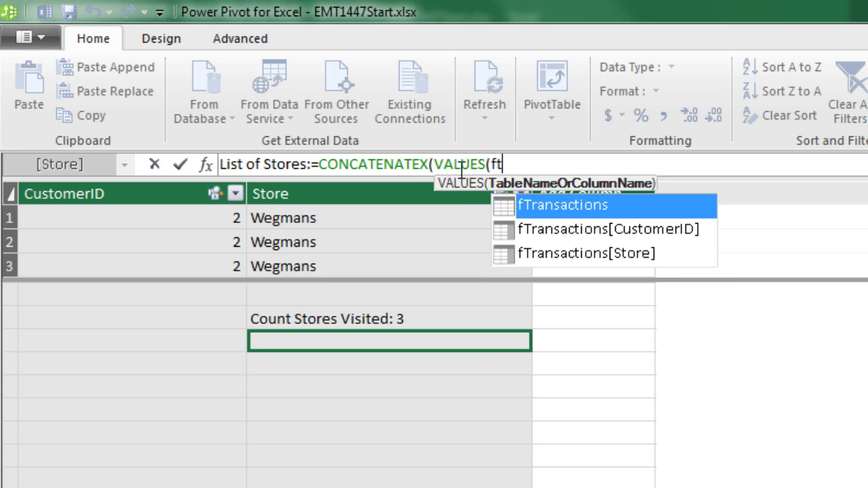
pyautogui.press('Down')
pyautogui.press('Down')
pyautogui.press('Tab')
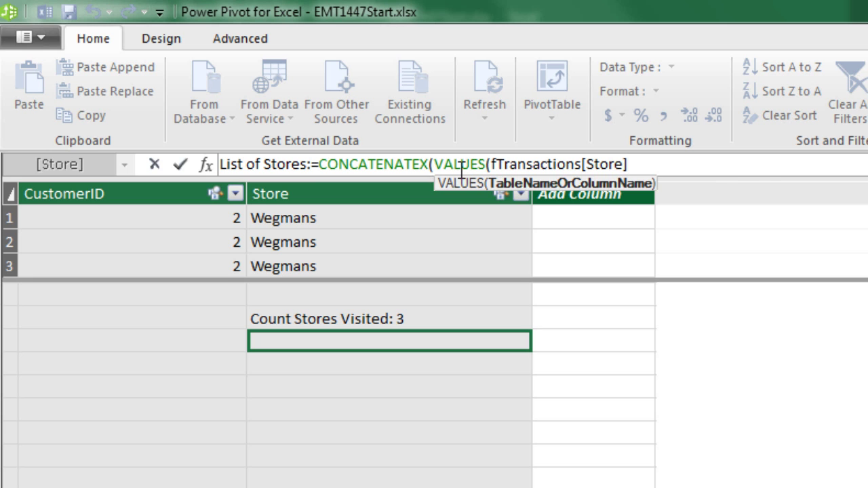
pyautogui.write(')')
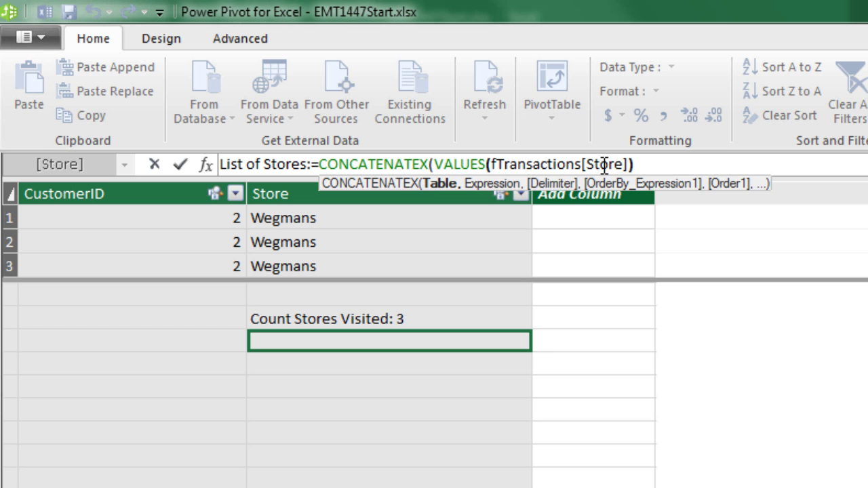
# Step: Finish it with fTransactions[Store] as the expression and ", " as the delimiter
pyautogui.write(',')
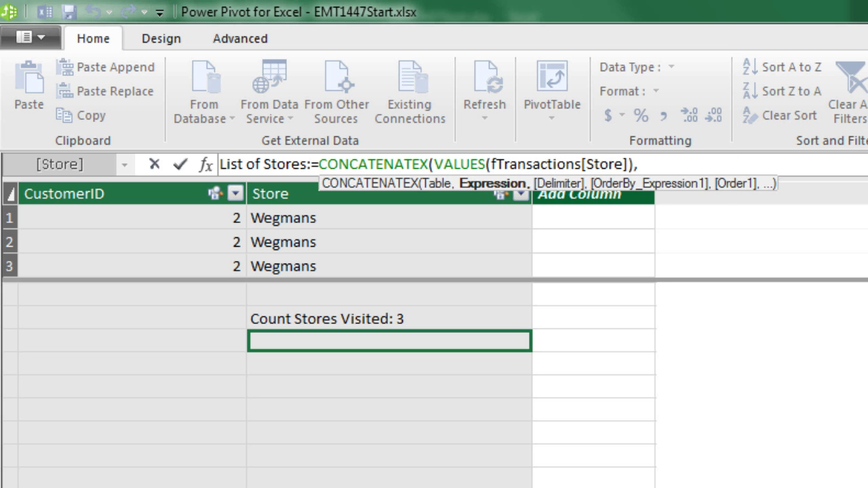
pyautogui.write('ft')
pyautogui.press('Down')
pyautogui.press('Down')
pyautogui.press('Tab')
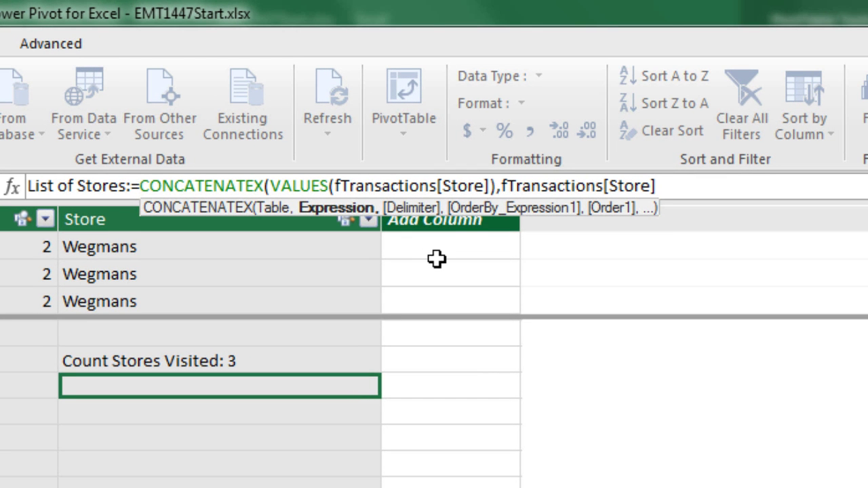
pyautogui.write(',"')
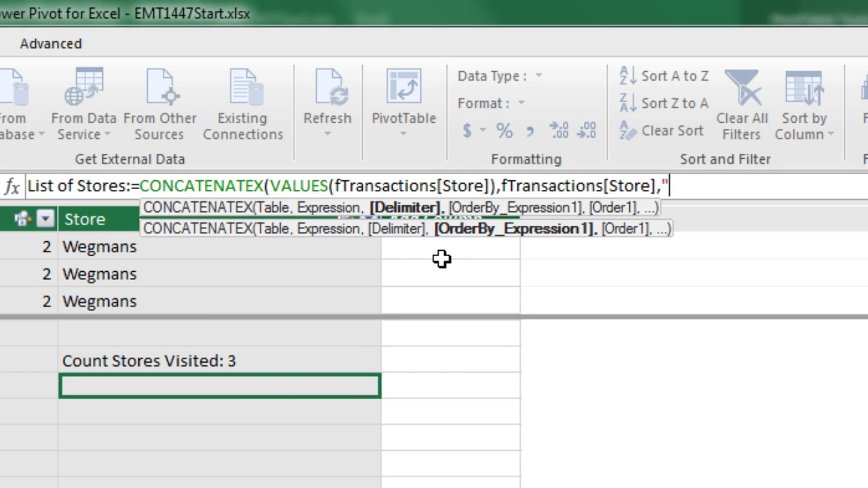
pyautogui.write(', "')
pyautogui.write(')')
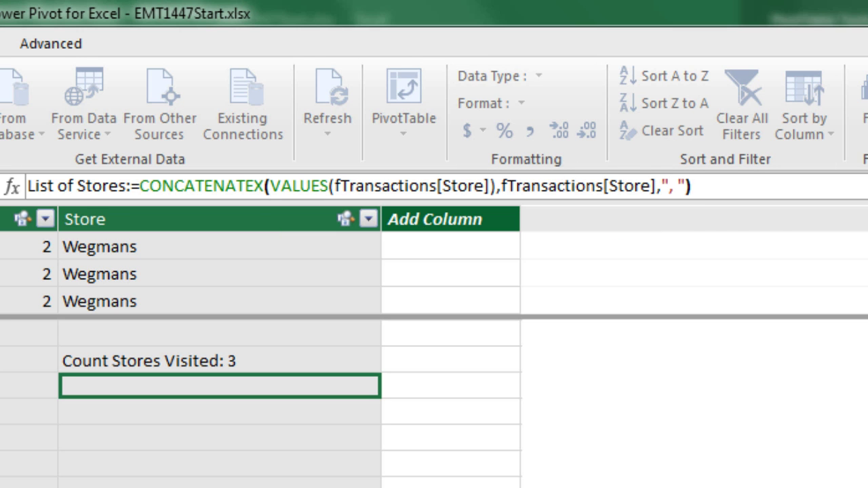
pyautogui.press('Return')
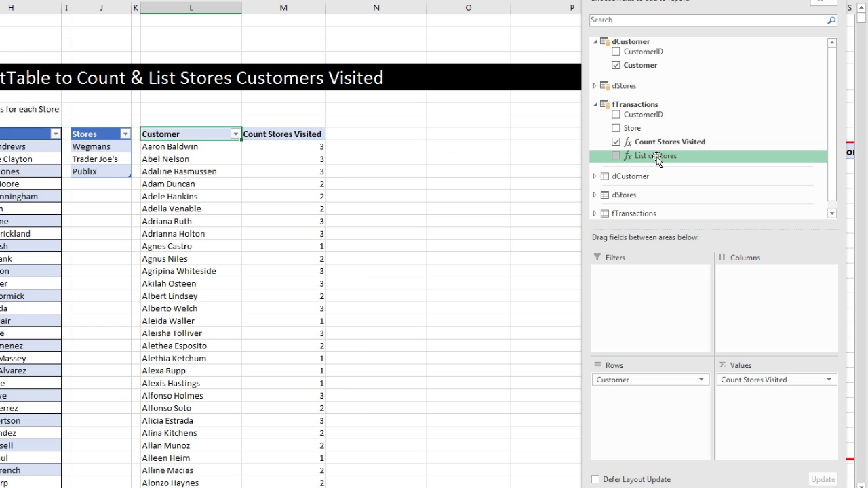
# Step: Add List of Stores to Values and check the Grand Total reads Trader Joe's, Publix, Wegmans
pyautogui.moveTo(657, 161); pyautogui.dragTo(750, 392)
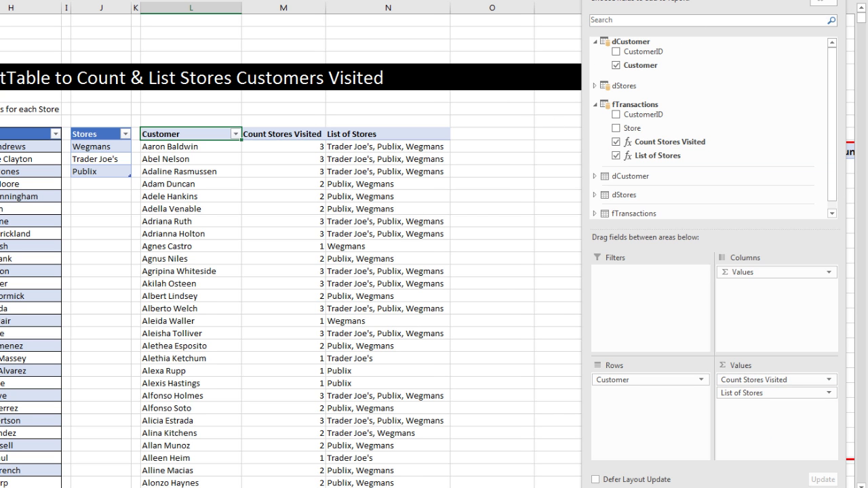
pyautogui.click(383, 181)
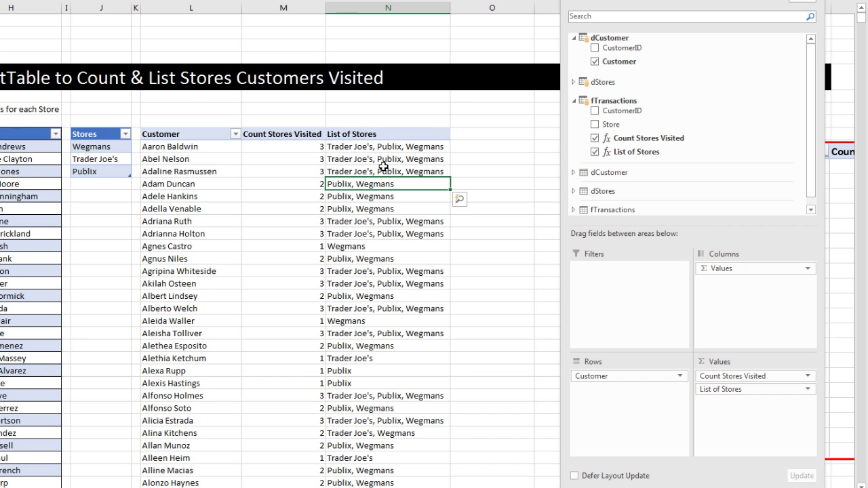
pyautogui.hotkey('ctrl', 'Down')
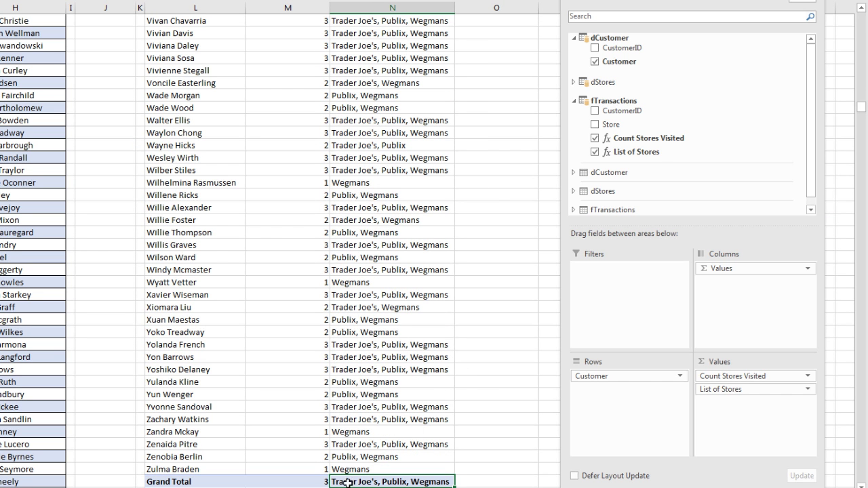
pyautogui.scroll(-1, 395, 483)
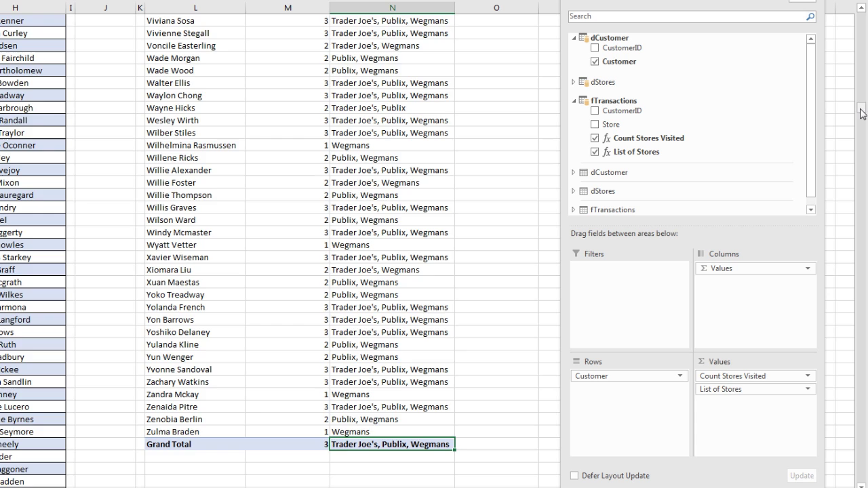
pyautogui.moveTo(861, 109); pyautogui.dragTo(861, 95)
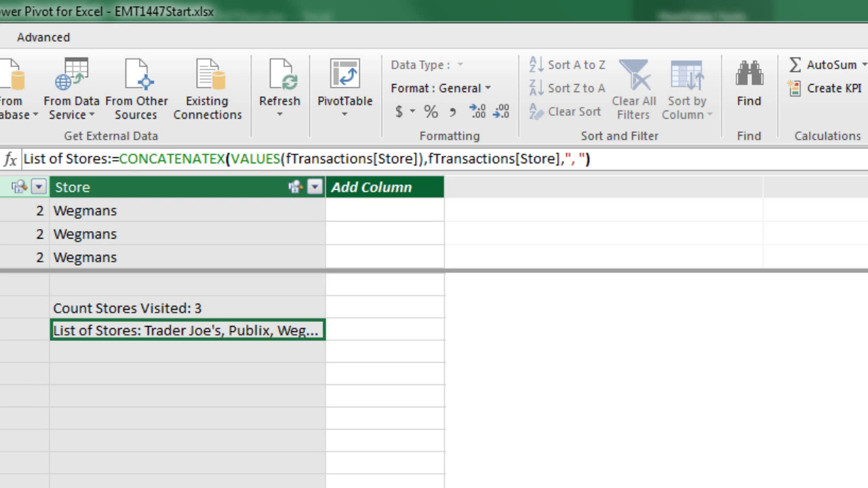
# Step: Wrap Count Stores Visited in IF(HASONEVALUE(dCustomer[Customer]), DISTINCTCOUNT(fTransactions[Store]))
pyautogui.click(170, 313)
pyautogui.click(170, 160)
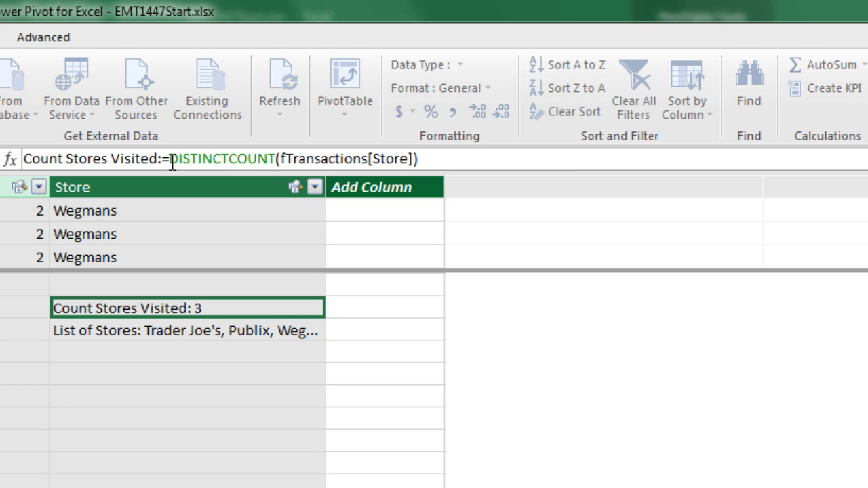
pyautogui.write('IF(')
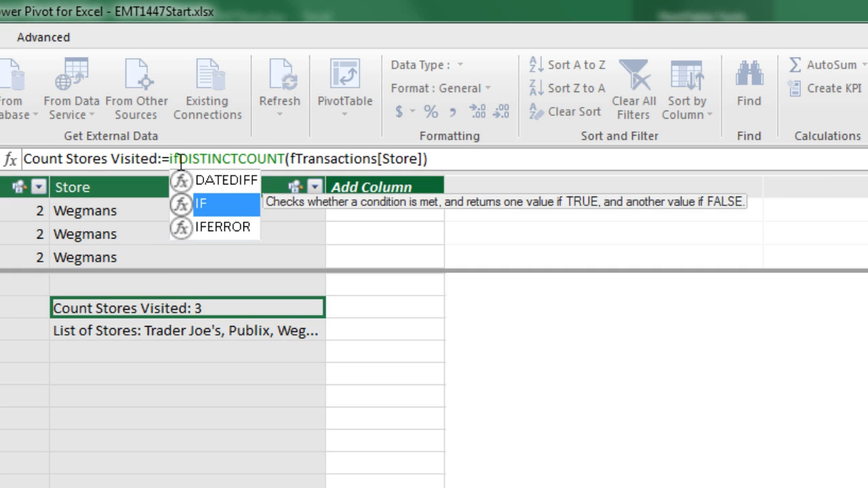
pyautogui.write('has')
pyautogui.press('Down')
pyautogui.press('Tab')
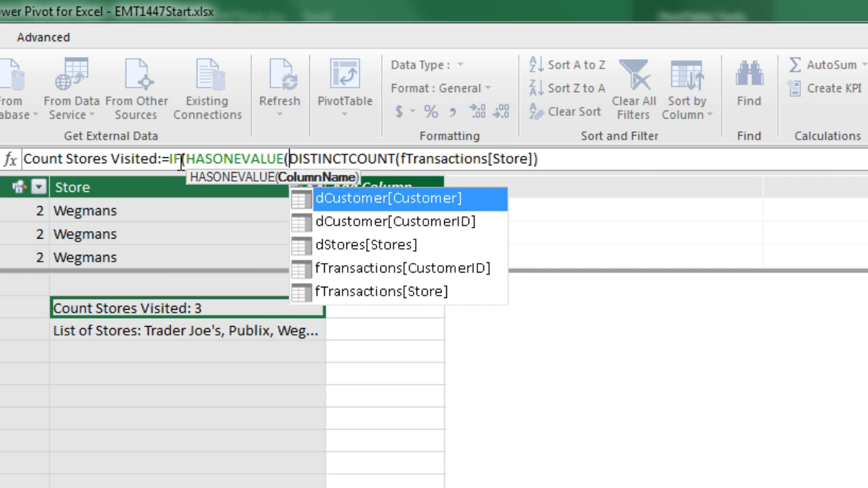
pyautogui.write('dc')
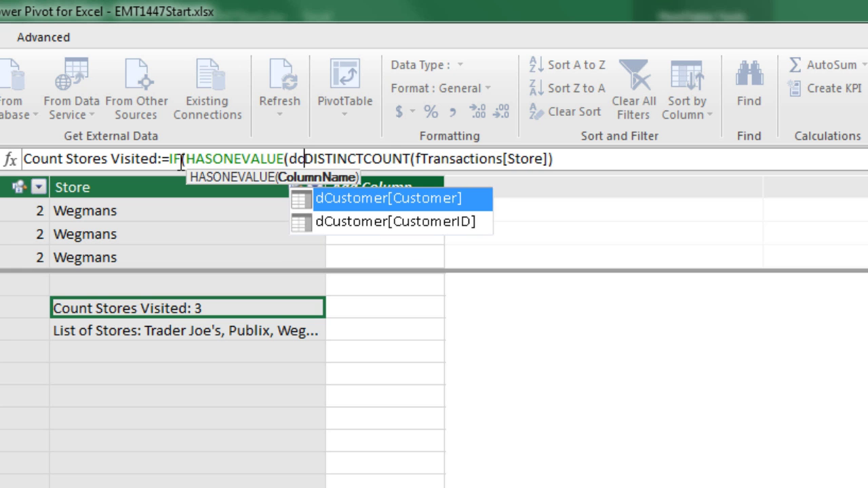
pyautogui.press('Tab')
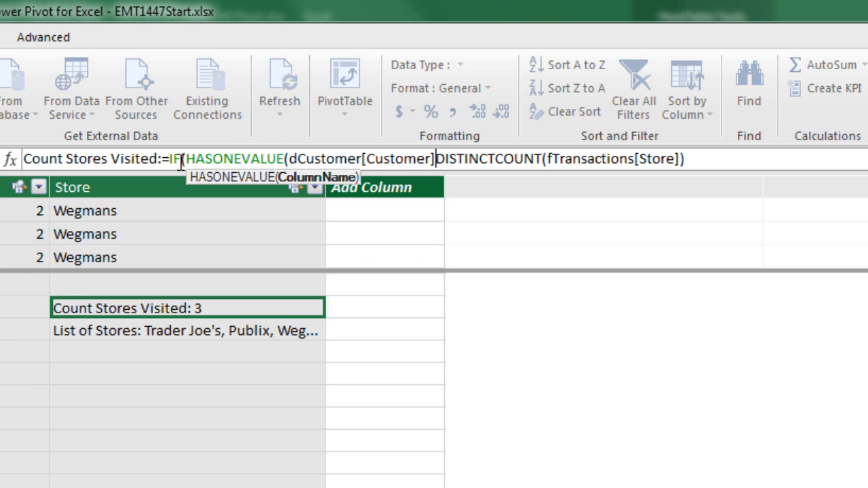
pyautogui.write(')')
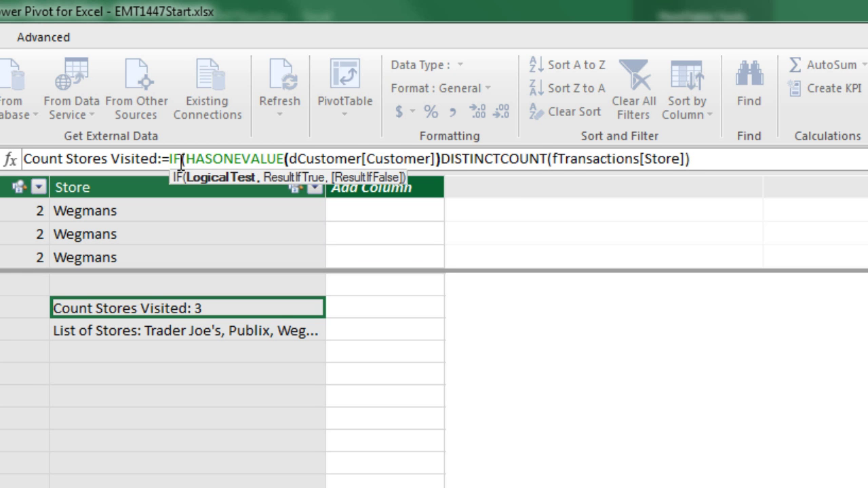
pyautogui.write(',')
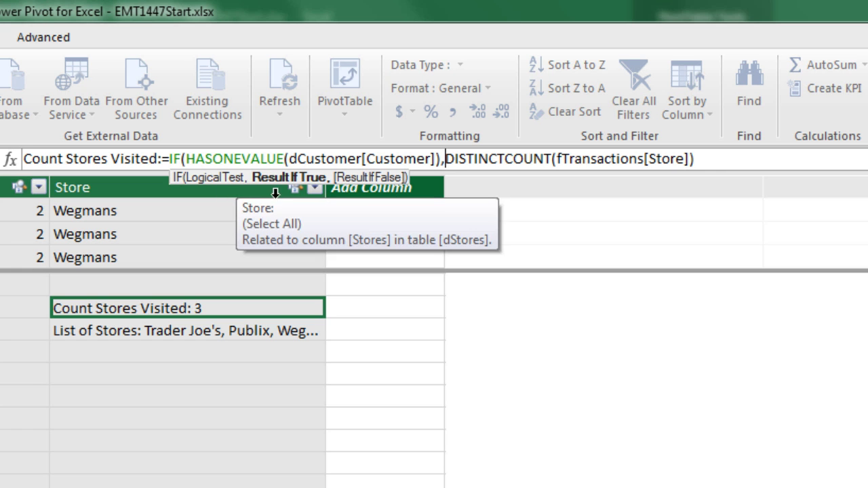
pyautogui.click(744, 162)
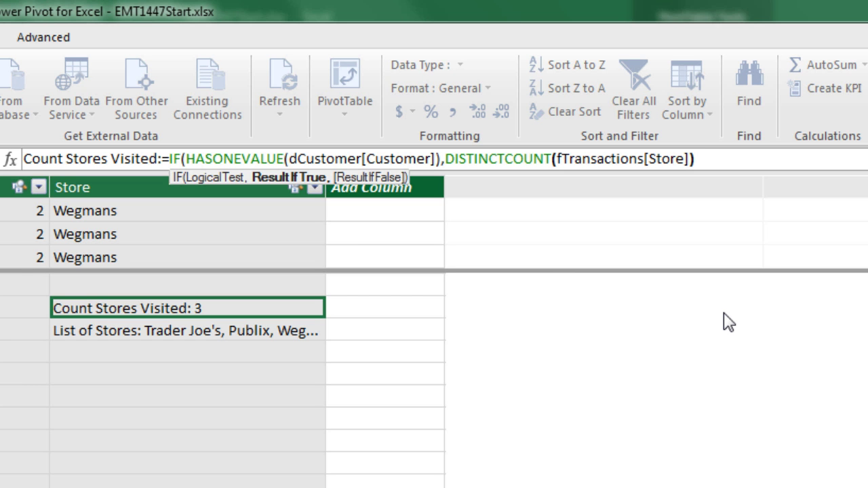
pyautogui.write(')')
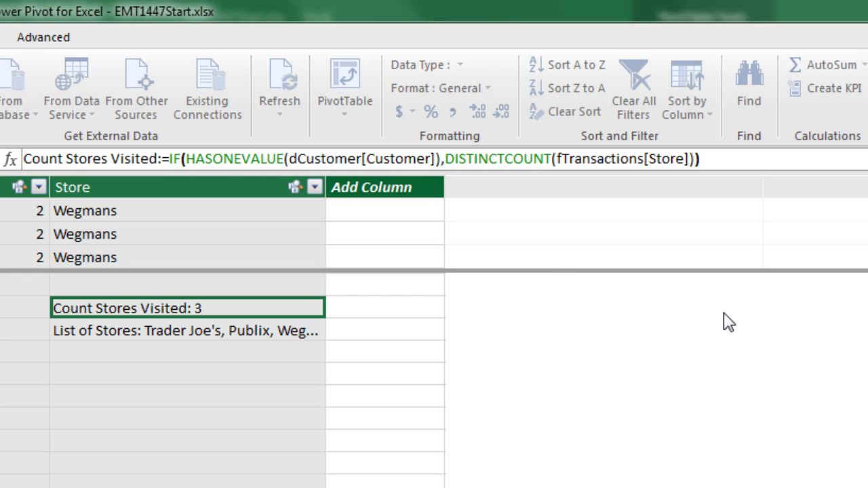
pyautogui.press('Return')
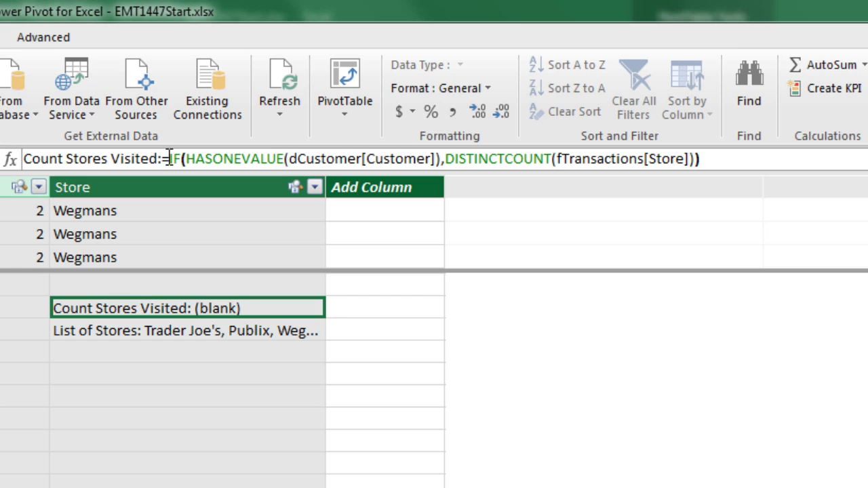
# Step: Add the same IF(HASONEVALUE(dCustomer[Customer]), guard to the List of Stores measure
pyautogui.moveTo(170, 158); pyautogui.dragTo(443, 151)
pyautogui.hotkey('ctrl', 'c')
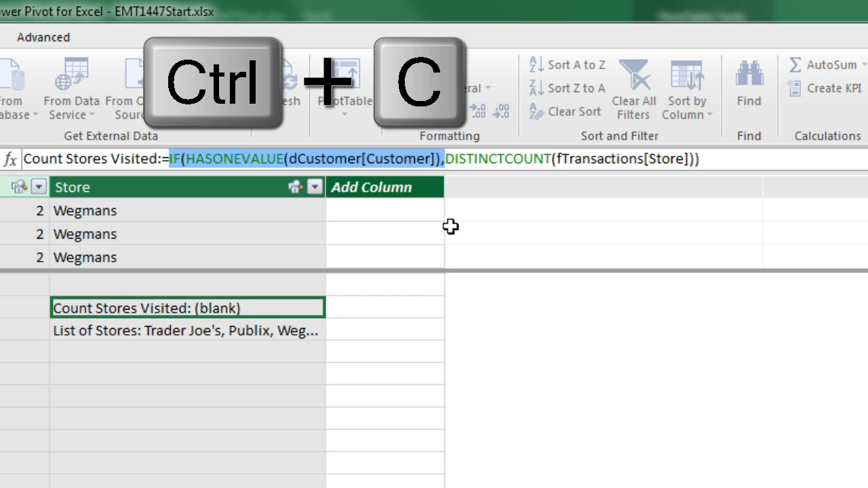
pyautogui.press('Escape')
pyautogui.click(220, 336)
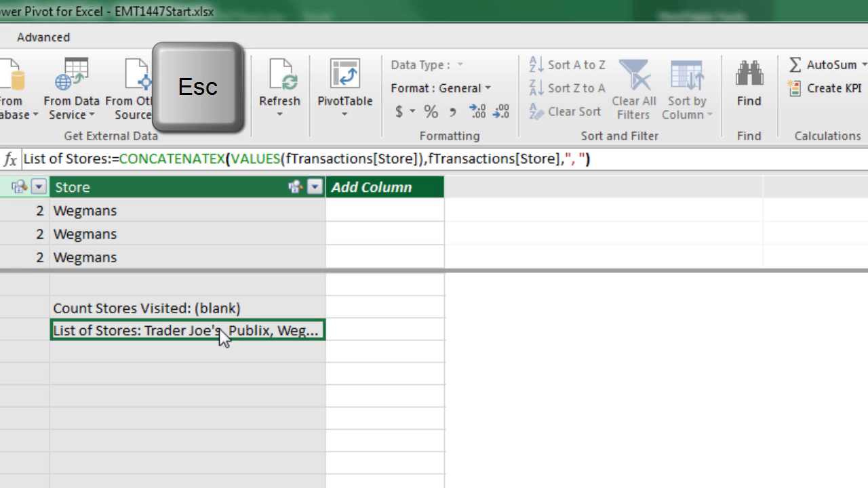
pyautogui.click(120, 158)
pyautogui.hotkey('ctrl', 'v')
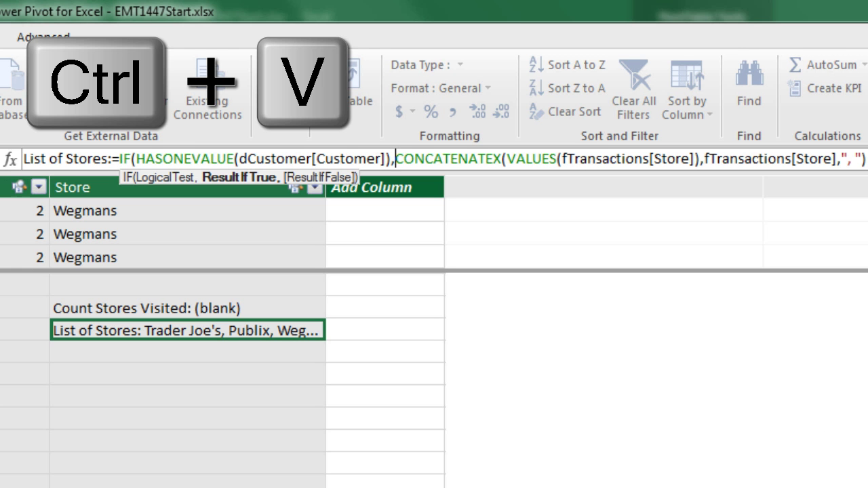
pyautogui.press('End')
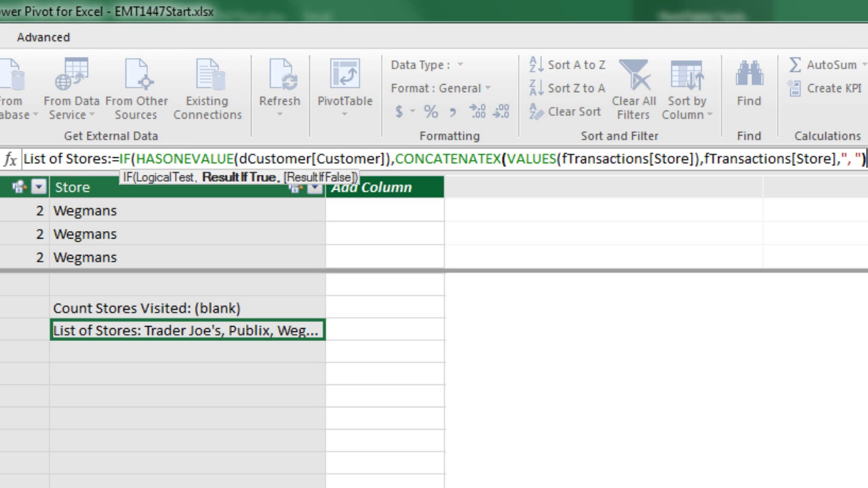
pyautogui.write(')')
pyautogui.press('Return')
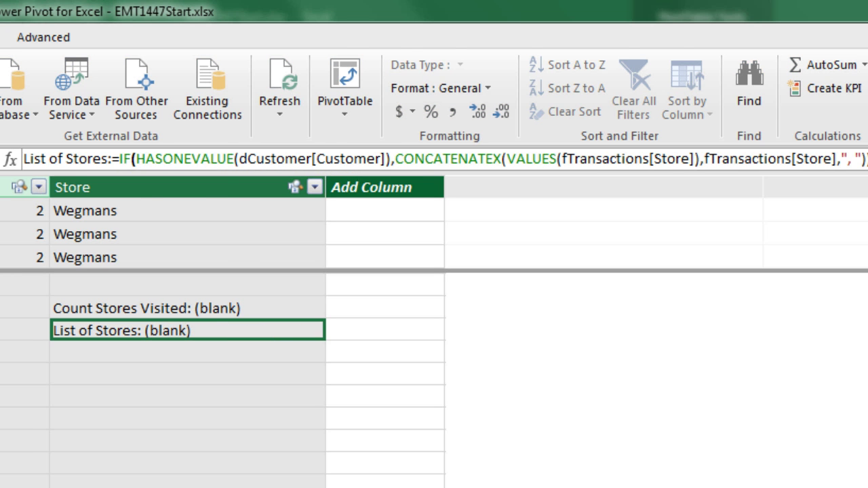
pyautogui.hotkey('alt', 'Tab')
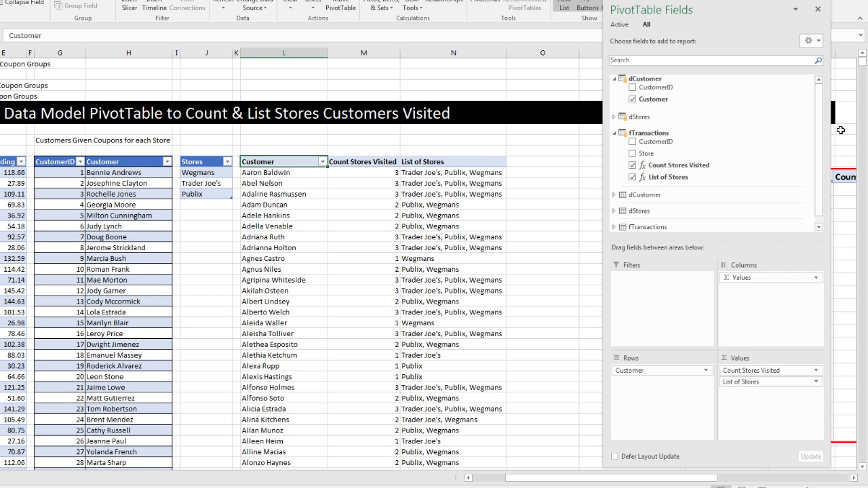
pyautogui.click(468, 248)
pyautogui.hotkey('ctrl', 'Down')
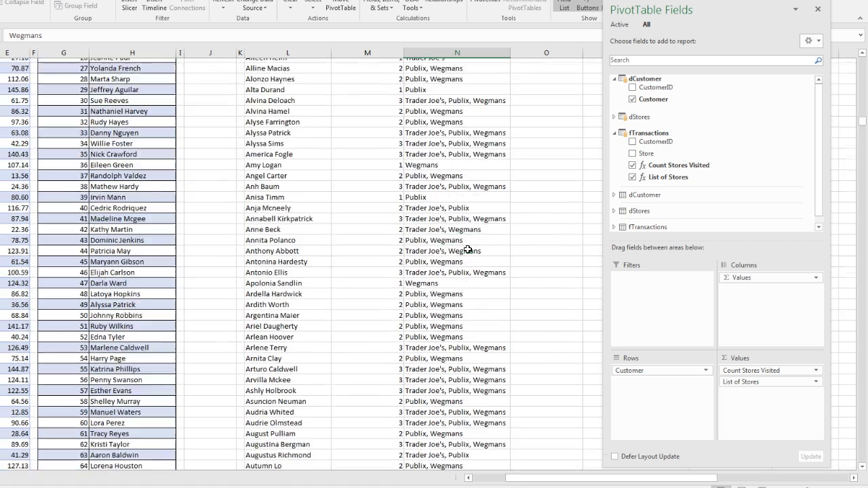
pyautogui.scroll(-2, 500, 401)
pyautogui.hotkey('ctrl', 'Up')
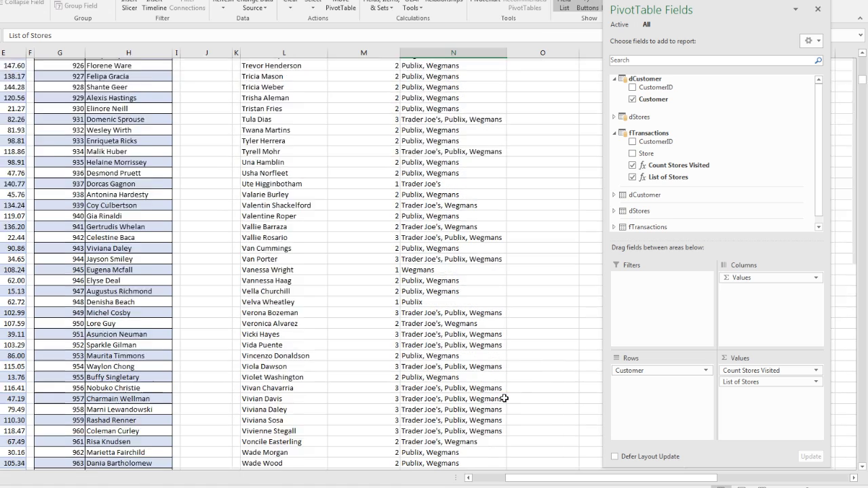